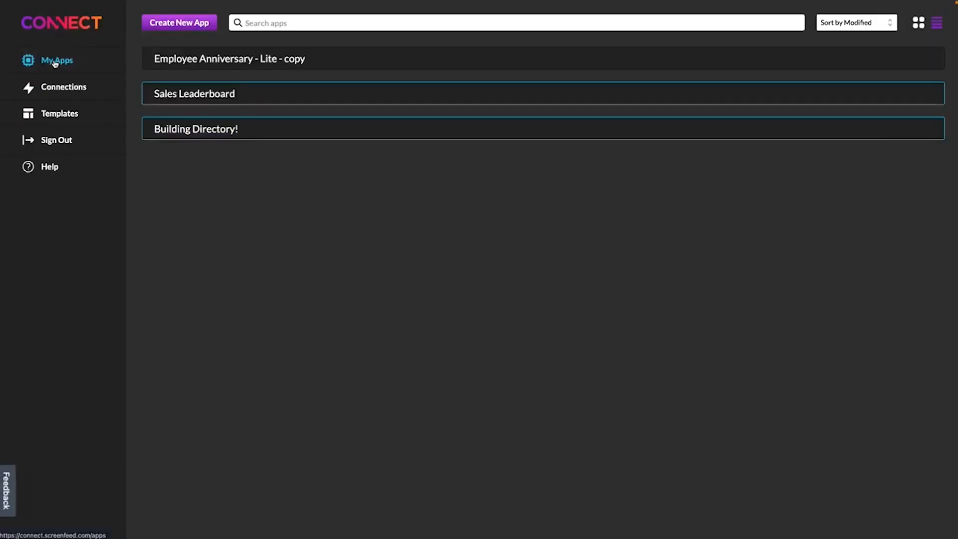
Step: Create a new 1920x1080 app named Photos
left_click(193, 24)
left_click(189, 114)
left_click(206, 285)
type("Photos")
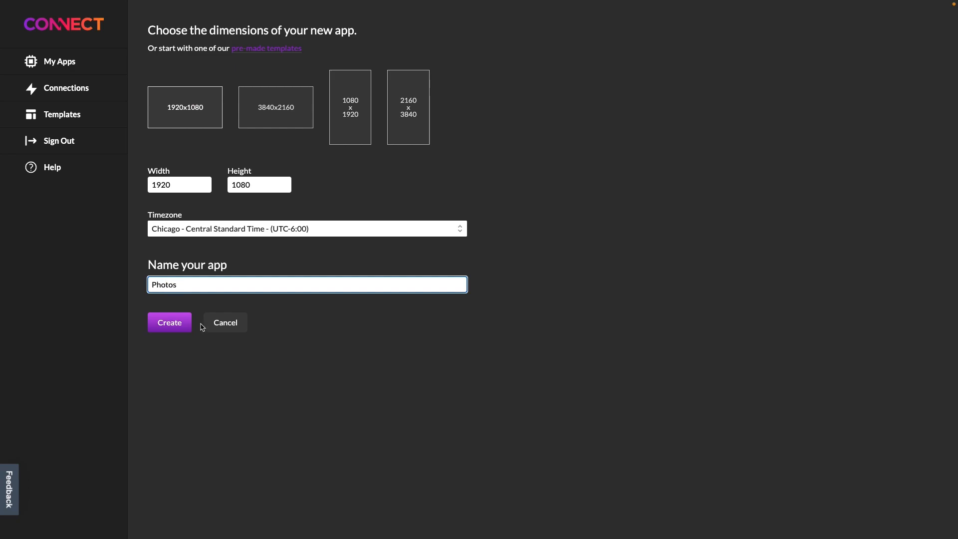
left_click(180, 323)
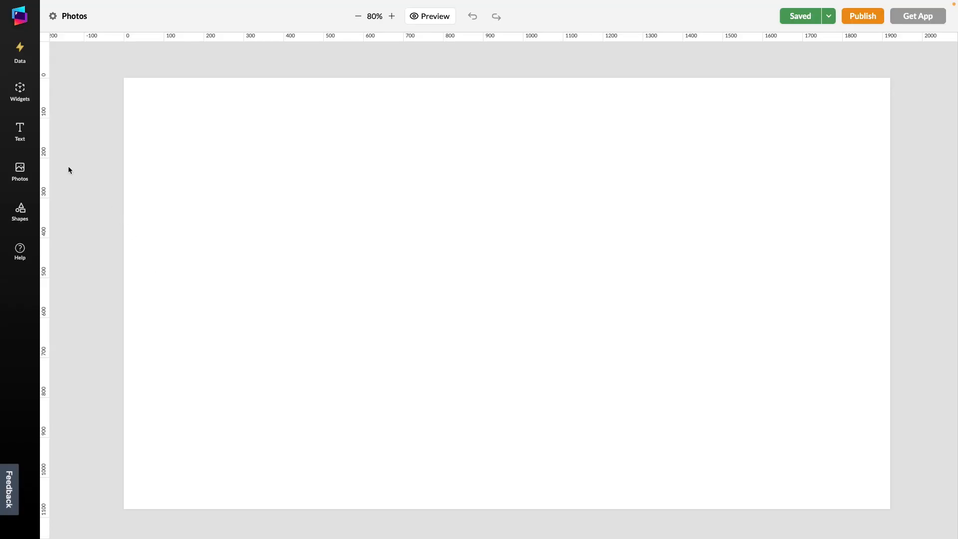
Step: Upload the image file screenfeed.png from the device to the saved photos
left_click(20, 170)
left_click(113, 68)
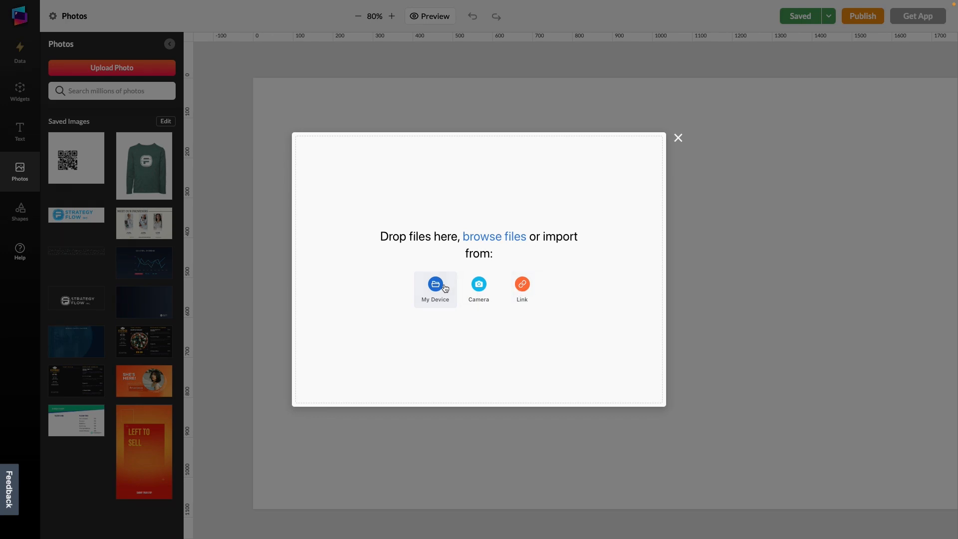
left_click(444, 287)
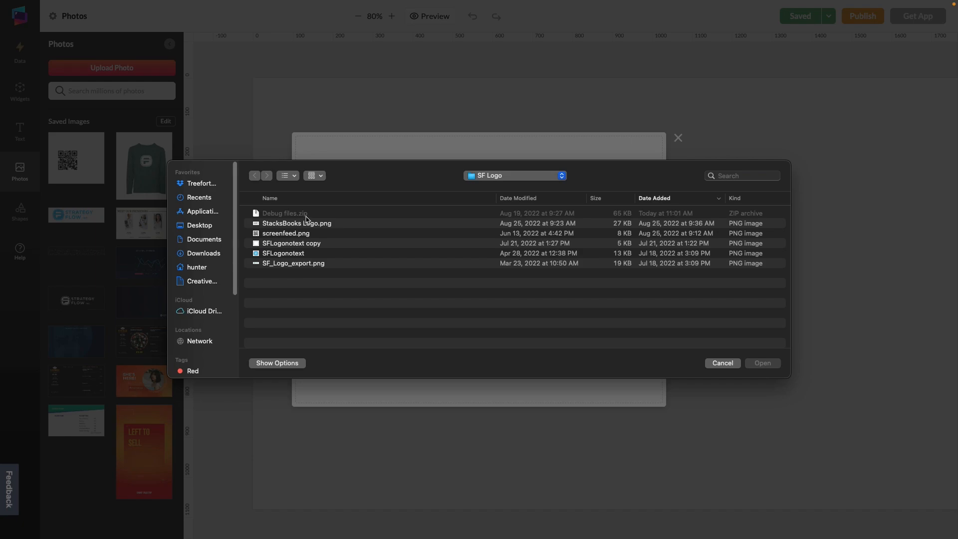
left_click(302, 233)
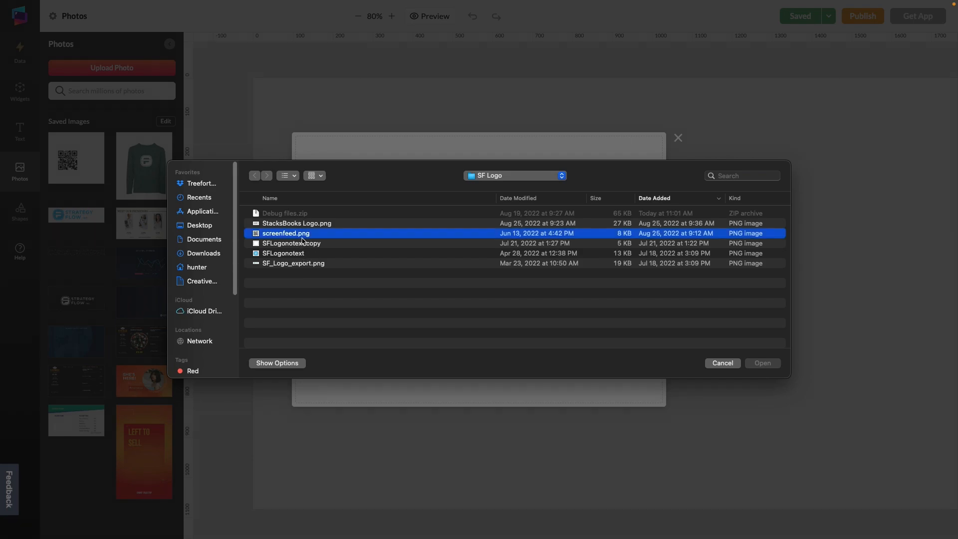
left_click(762, 363)
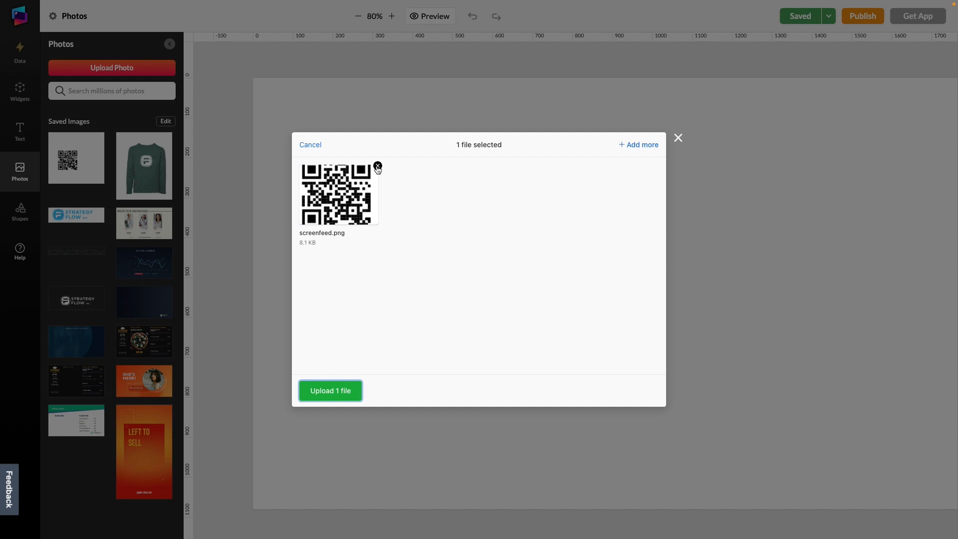
left_click(643, 145)
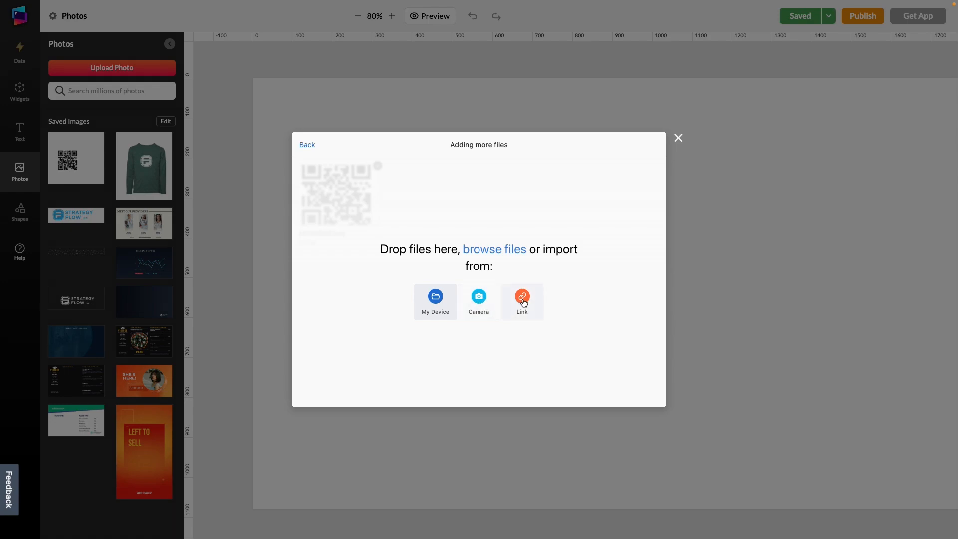
left_click(308, 145)
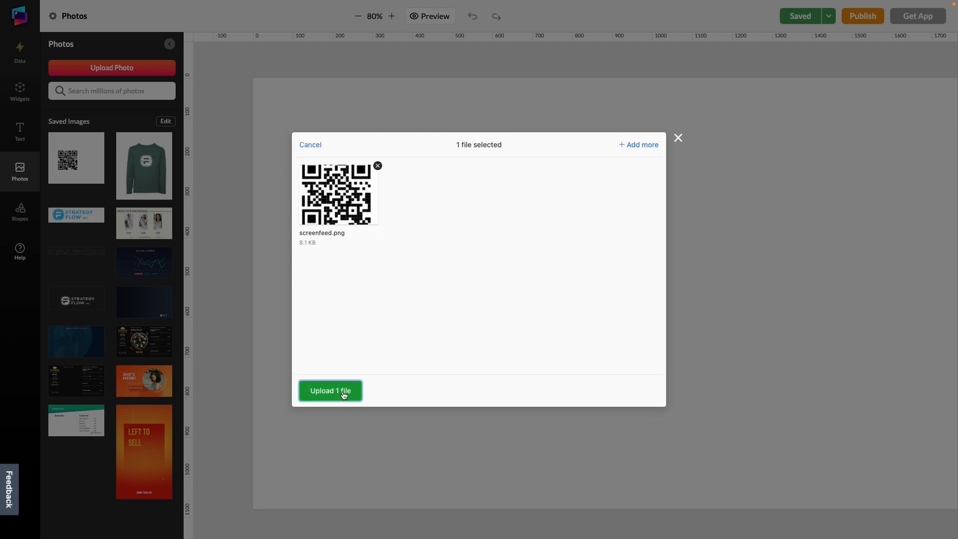
left_click(344, 395)
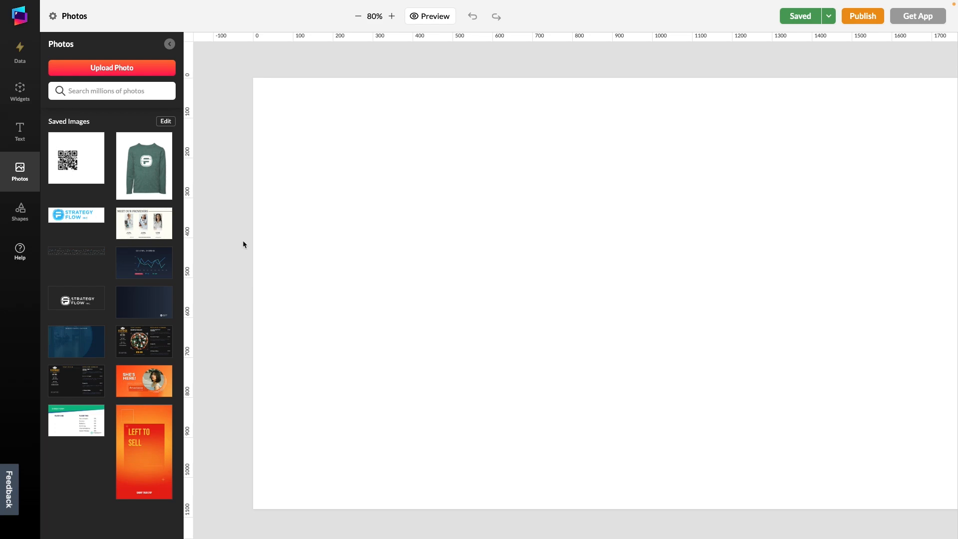
Step: Place the saved QR code image in the canvas's upper-left area at about X 126, Y 87
left_click(357, 16)
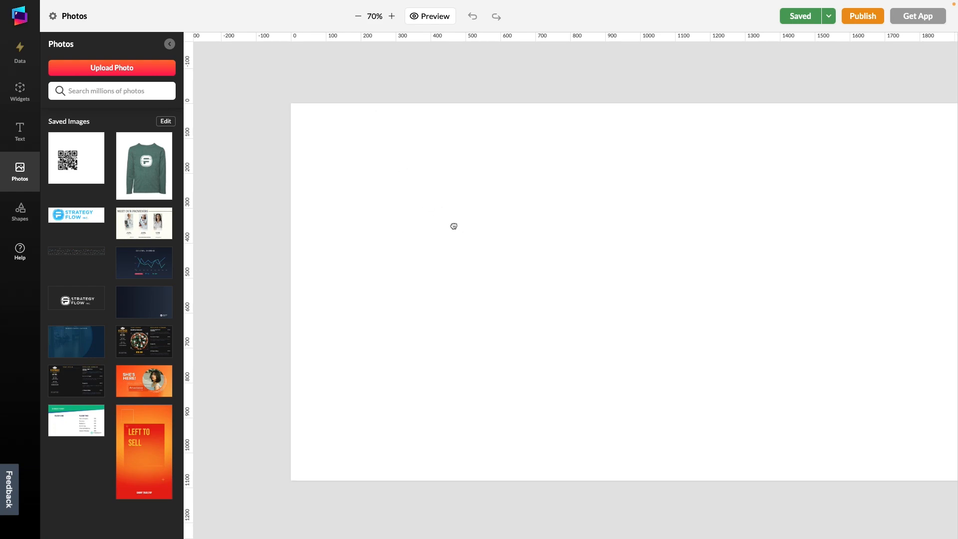
left_click_drag(457, 226, 385, 202)
left_click_drag(70, 159, 285, 148)
mouse_move(341, 236)
left_mouse_down()
mouse_move(327, 226)
mouse_move(339, 222)
left_mouse_up()
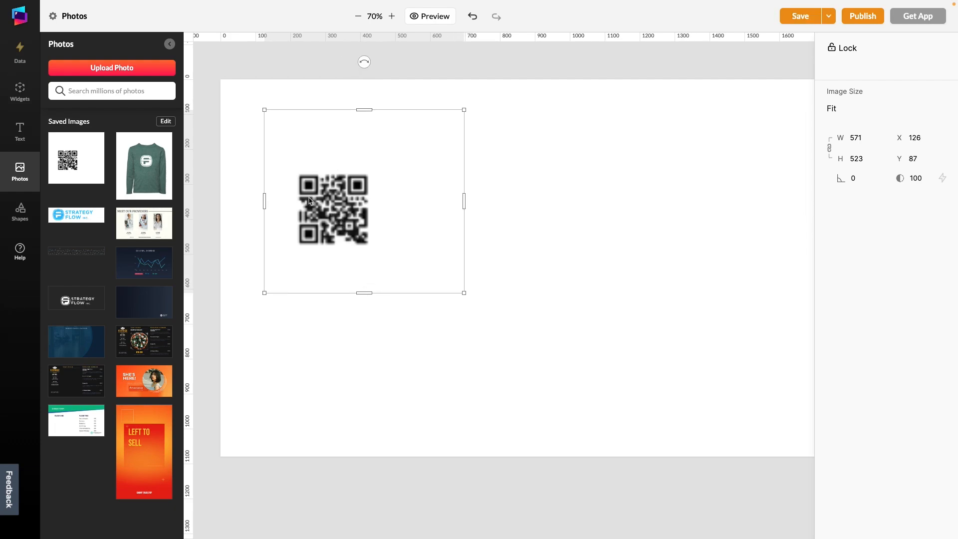
Step: Delete the green sweater photo from the saved images and place the plain dark Strategy Flow background on the canvas at about X 380, Y 671
left_click(164, 122)
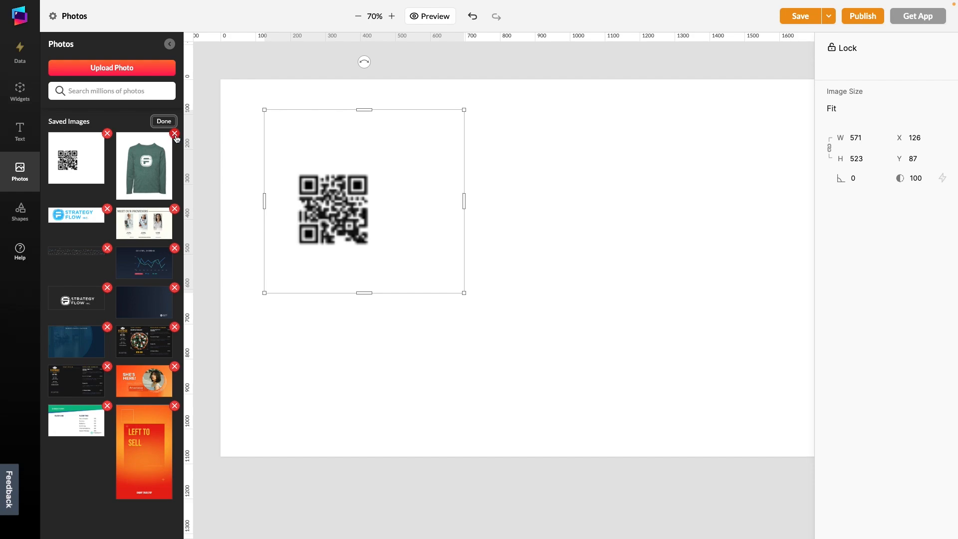
left_click(175, 135)
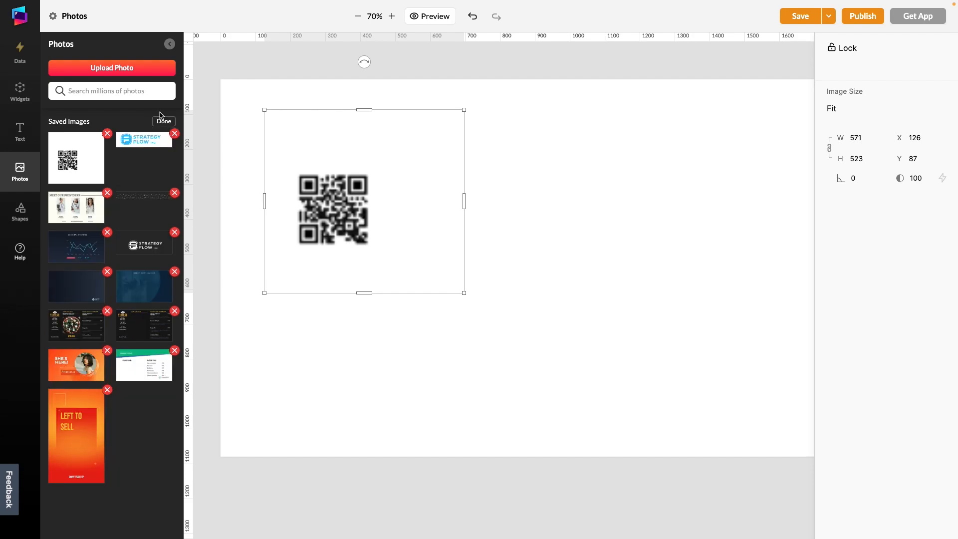
left_click(164, 121)
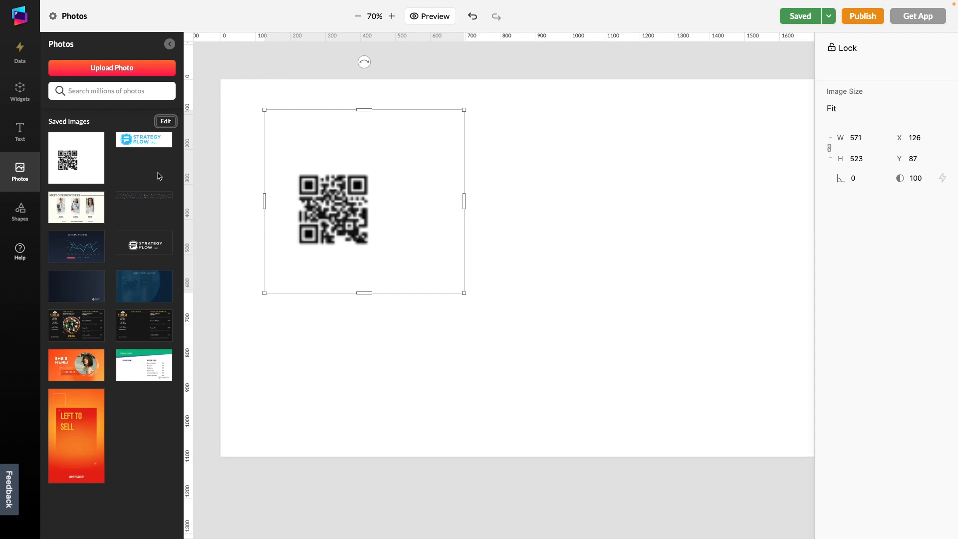
left_click_drag(77, 290, 379, 332)
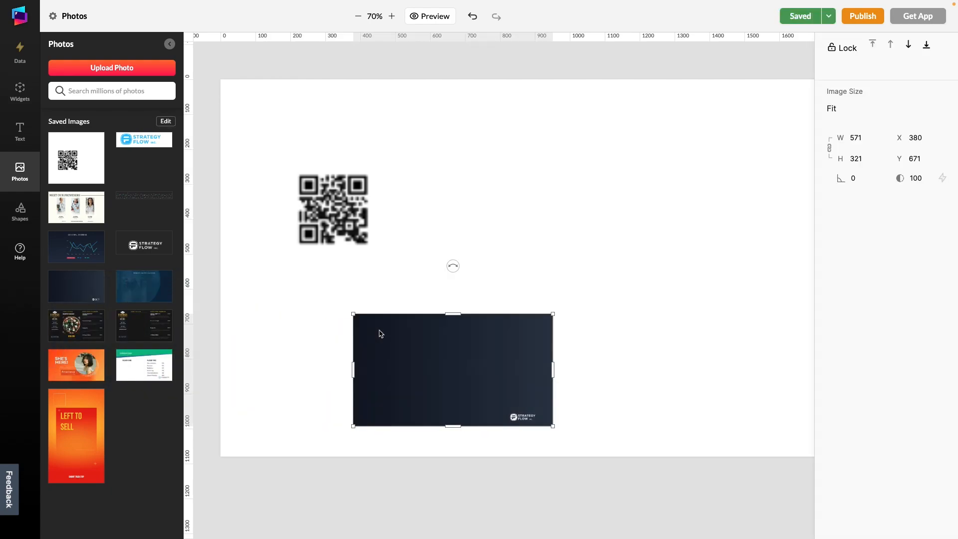
Step: Search the stock photos for "tech" and place the blue image with glowing circles on the canvas at about X 666, Y 148
left_click(100, 92)
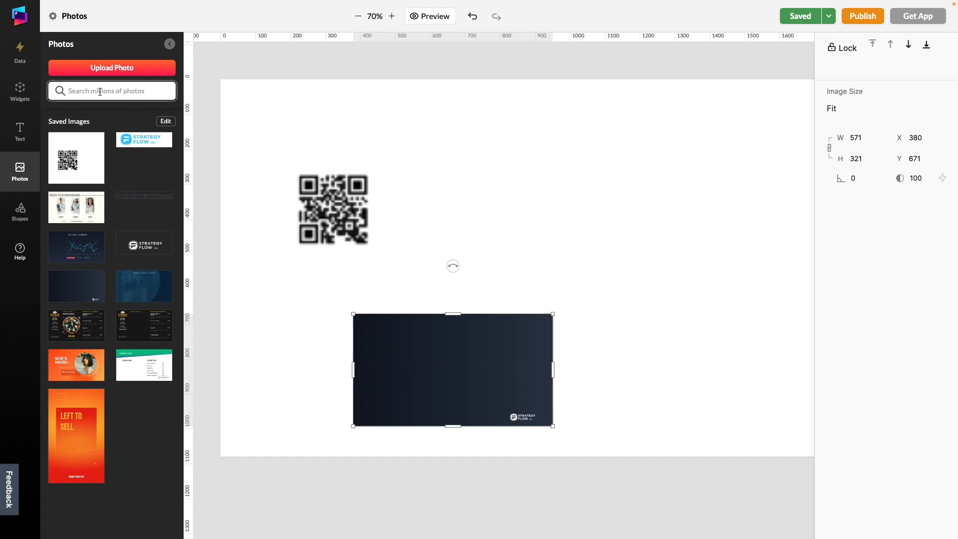
type("te")
key("Return")
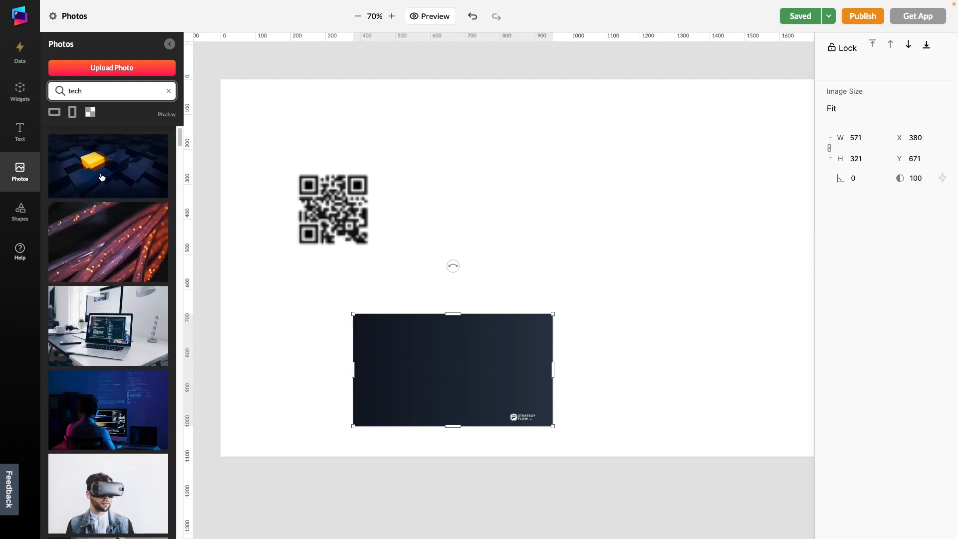
scroll(101, 175, "down", 15)
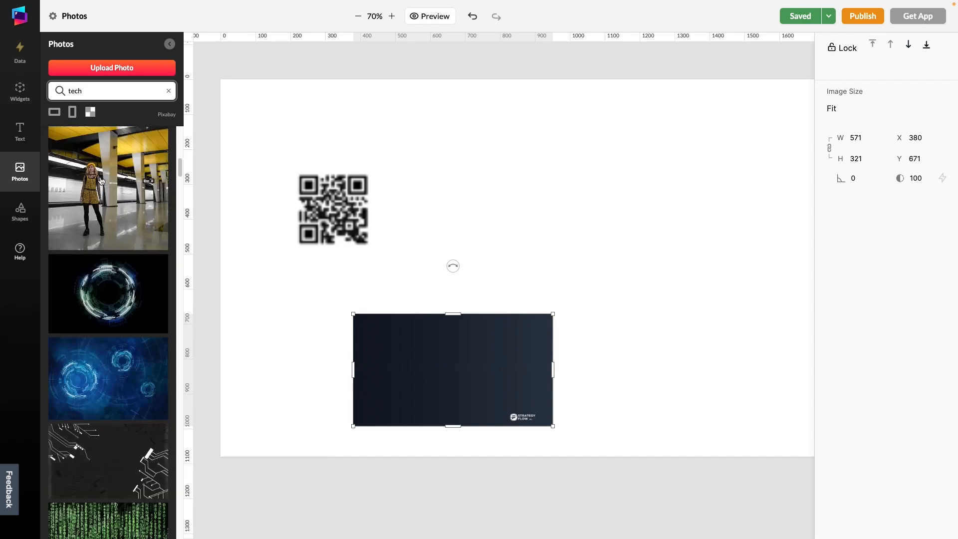
scroll(101, 181, "down", 3)
left_click_drag(120, 223, 547, 180)
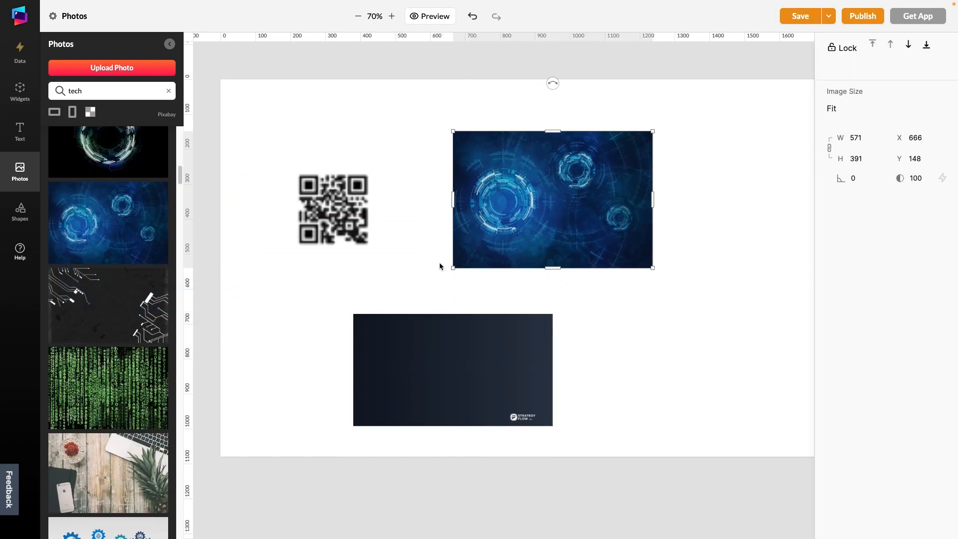
Step: Enlarge the blue tech image to about 711 by 487 and move it, slightly rotated, into the canvas's upper-left corner
left_click_drag(453, 269, 405, 285)
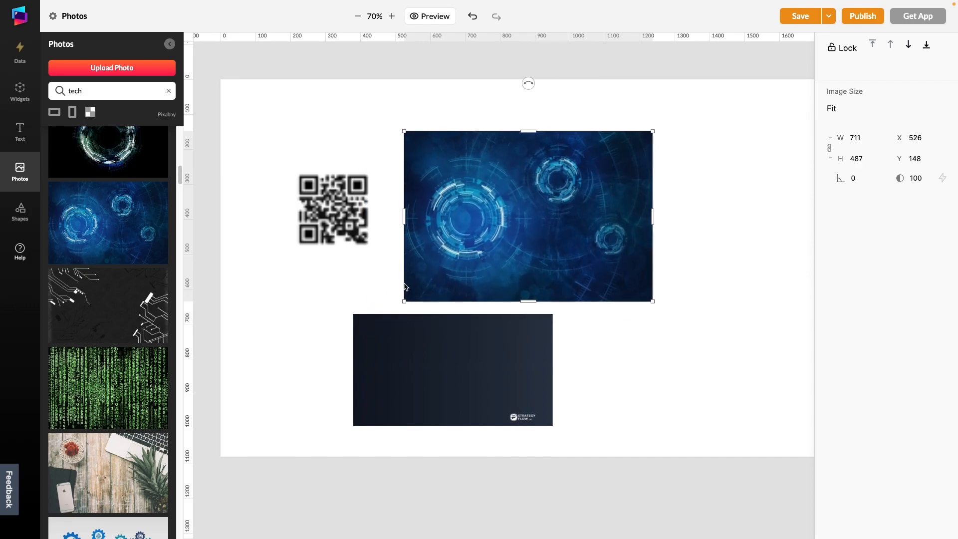
mouse_move(528, 83)
left_mouse_down()
mouse_move(609, 122)
mouse_move(529, 85)
left_mouse_up()
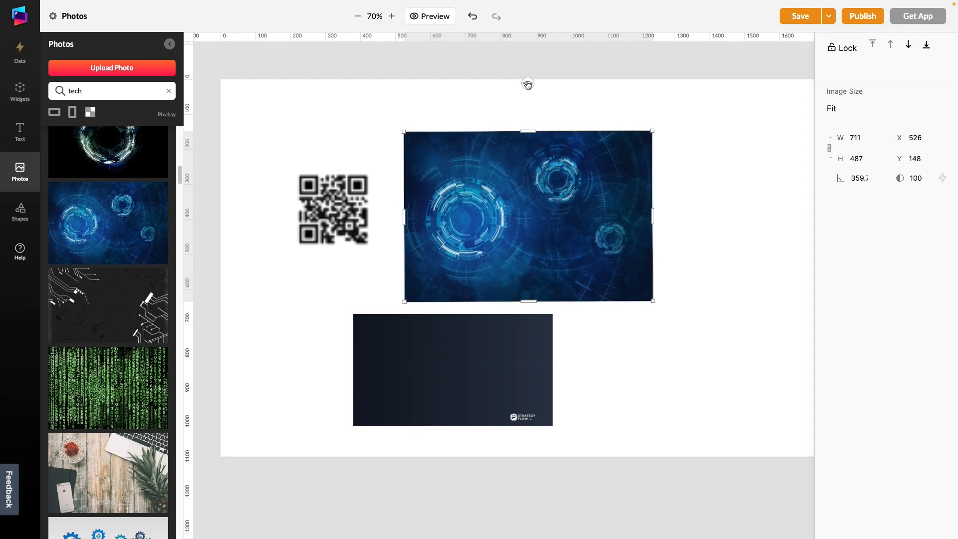
left_click_drag(530, 196, 347, 144)
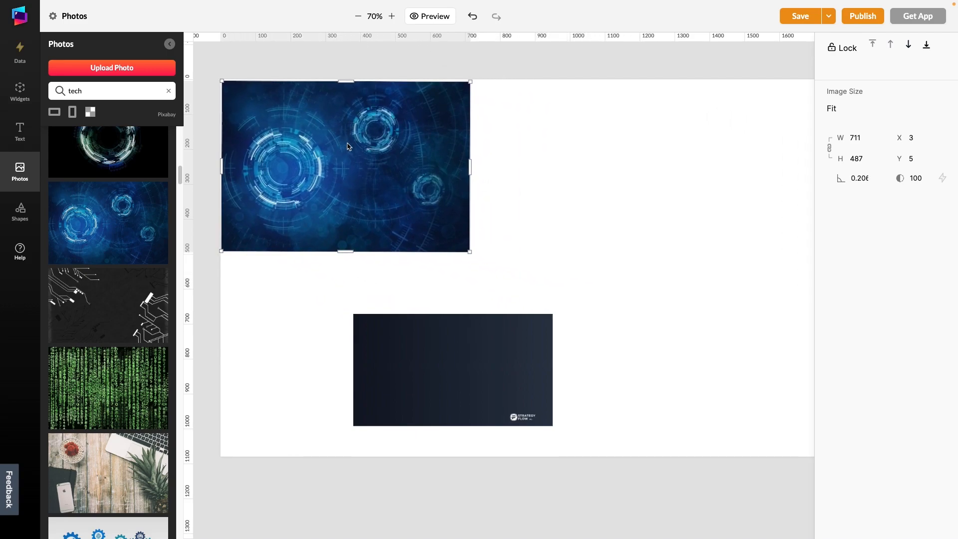
Step: Enlarge the tech image to about 1584 by 1086 to cover the canvas height and set its image size to Fill
left_click_drag(472, 253, 749, 415)
left_click(855, 109)
left_click(864, 148)
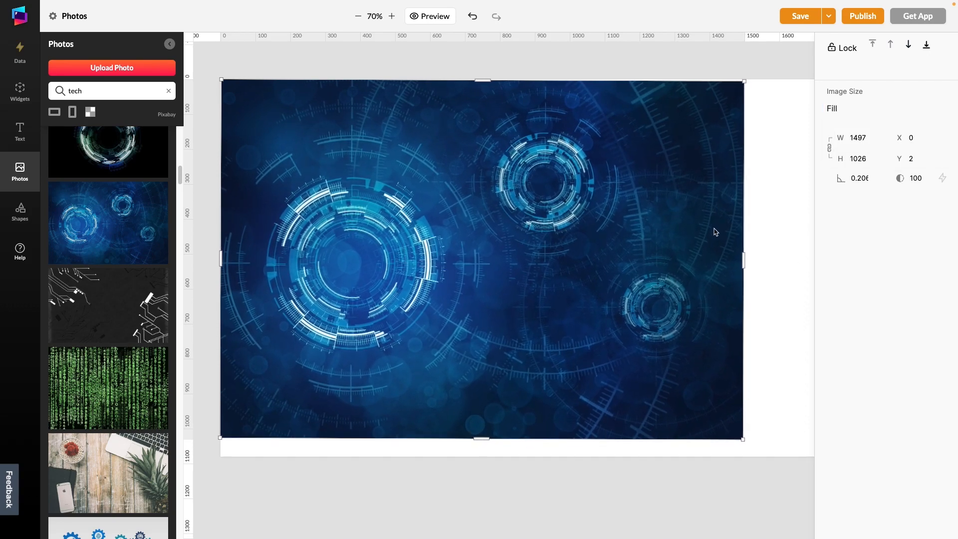
left_click_drag(745, 263, 766, 261)
left_click_drag(724, 224, 724, 231)
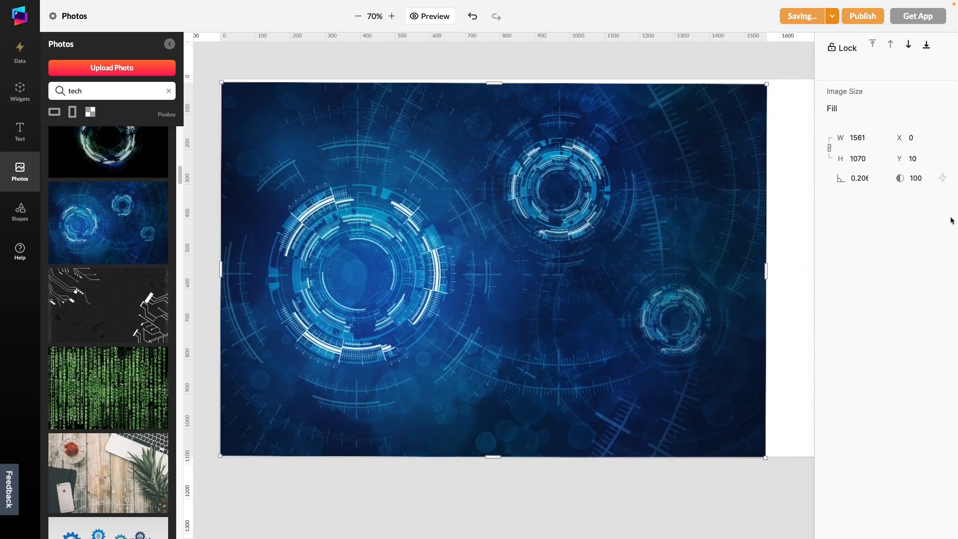
left_click_drag(494, 82, 494, 78)
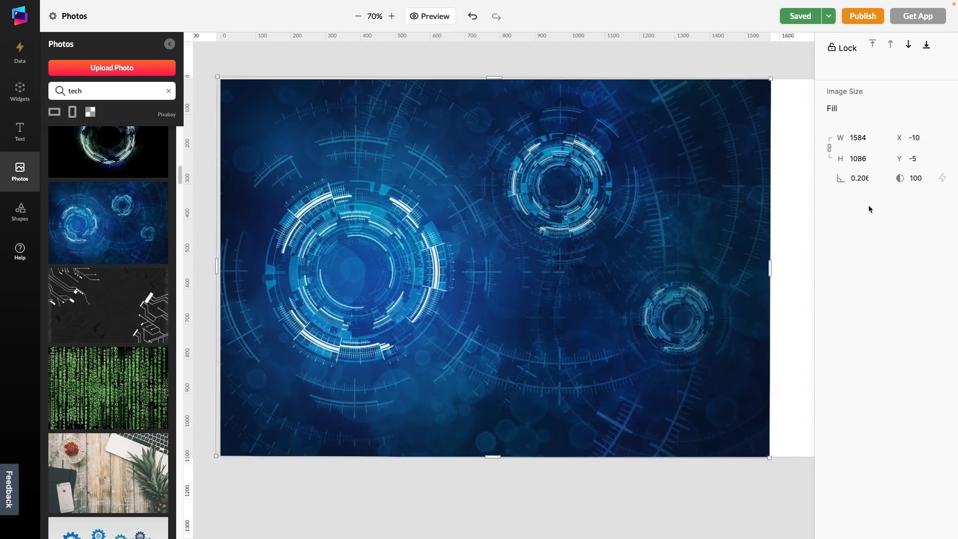
Step: Set the tech image's opacity to 30 and send it behind all other images
double_click(858, 137)
left_click(900, 181)
type("30")
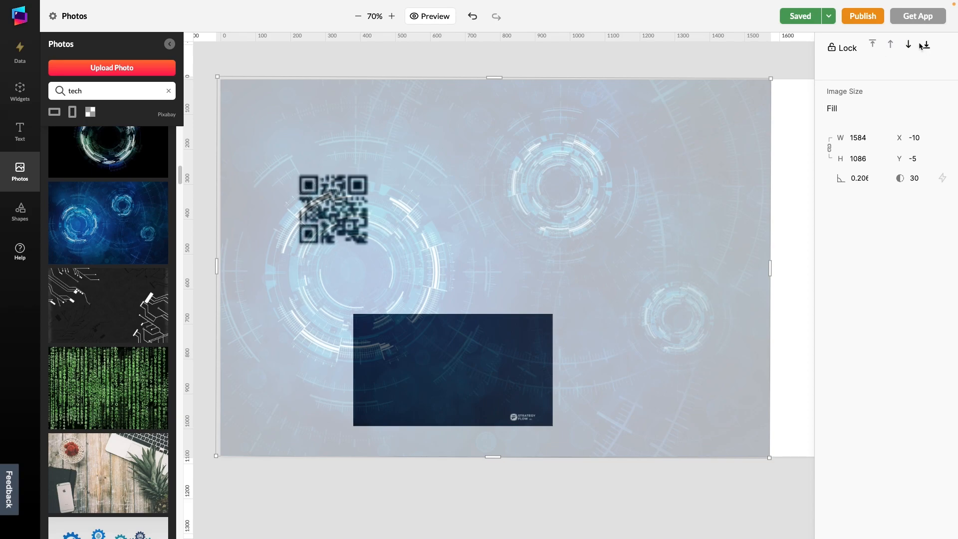
left_click(926, 46)
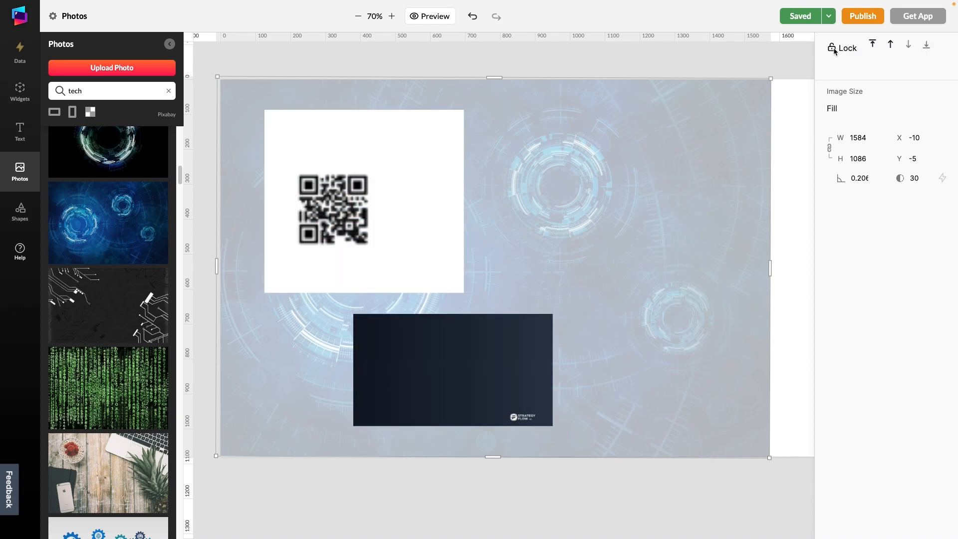
Step: Lock and unlock the tech background image, and move it to about X 542, Y -262
left_click(832, 49)
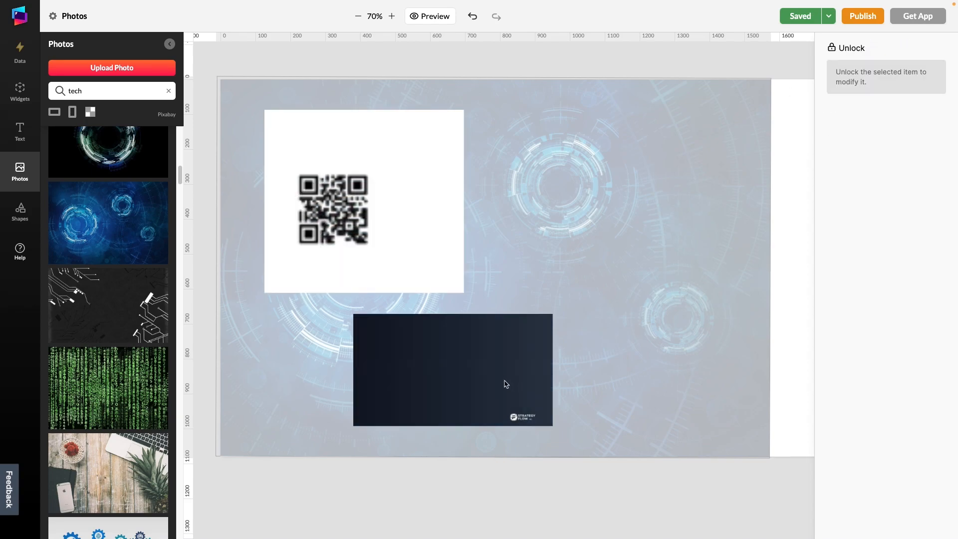
left_click(789, 259)
left_click(479, 367)
left_click(844, 55)
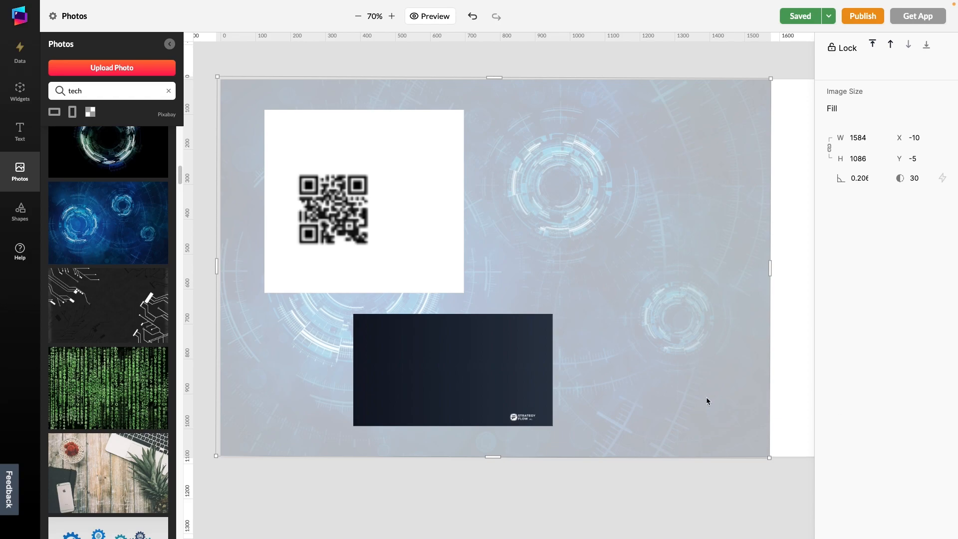
left_click_drag(444, 377, 424, 404)
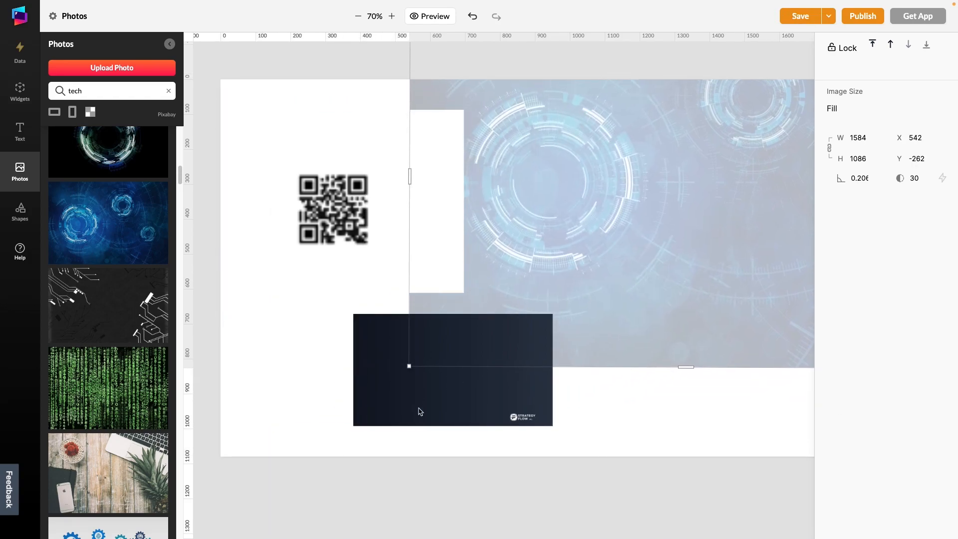
left_click(425, 407)
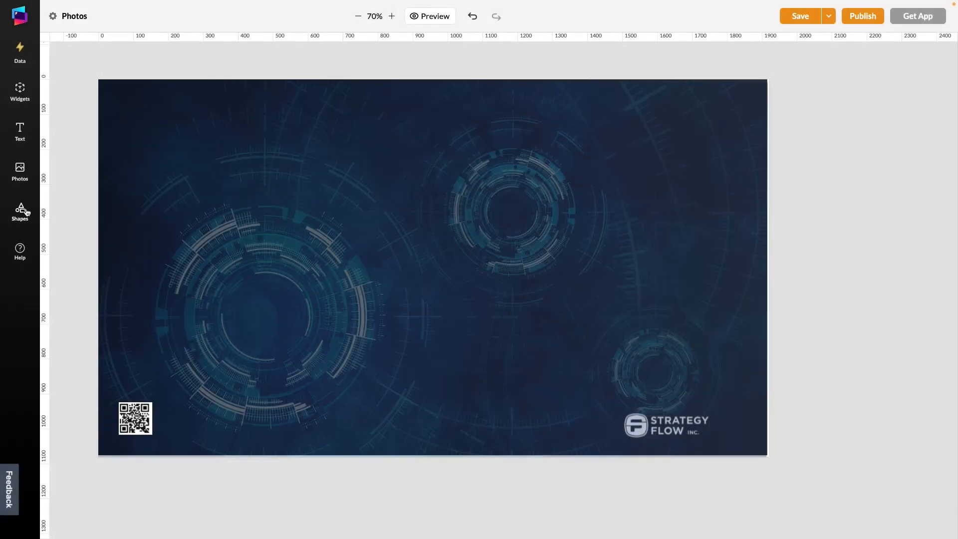
Step: Add a 540 by 540 ellipse and move it to the canvas's upper-left area at about X 106, Y 122
left_click(21, 210)
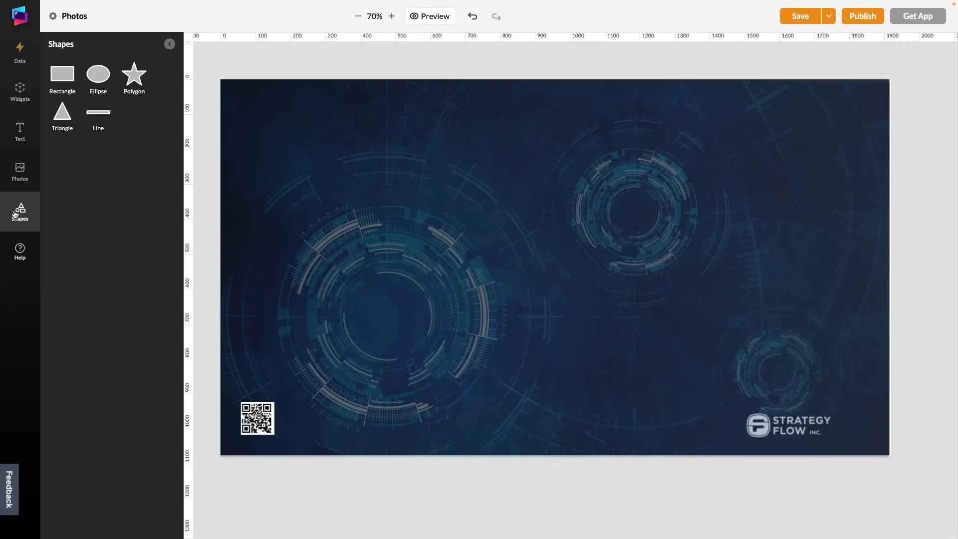
left_click(99, 75)
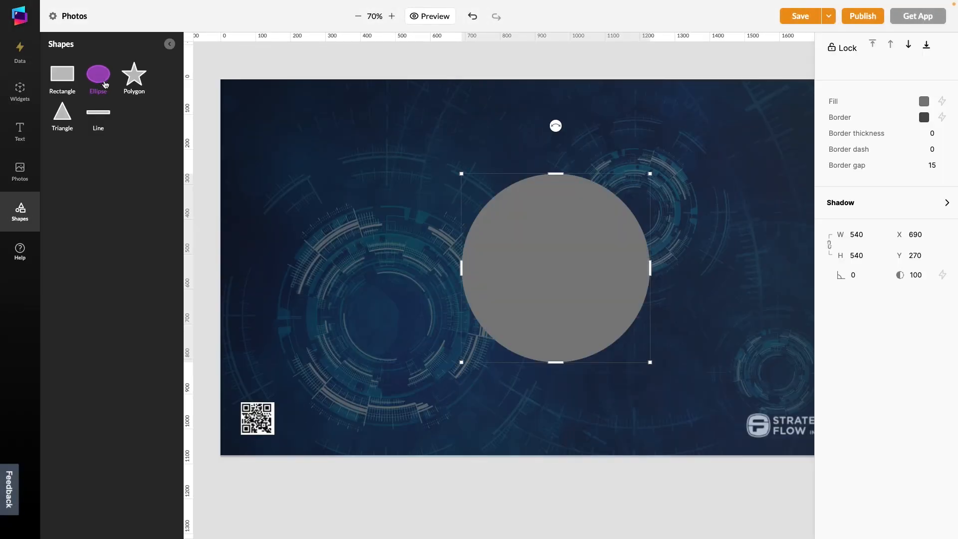
left_click_drag(543, 242, 365, 182)
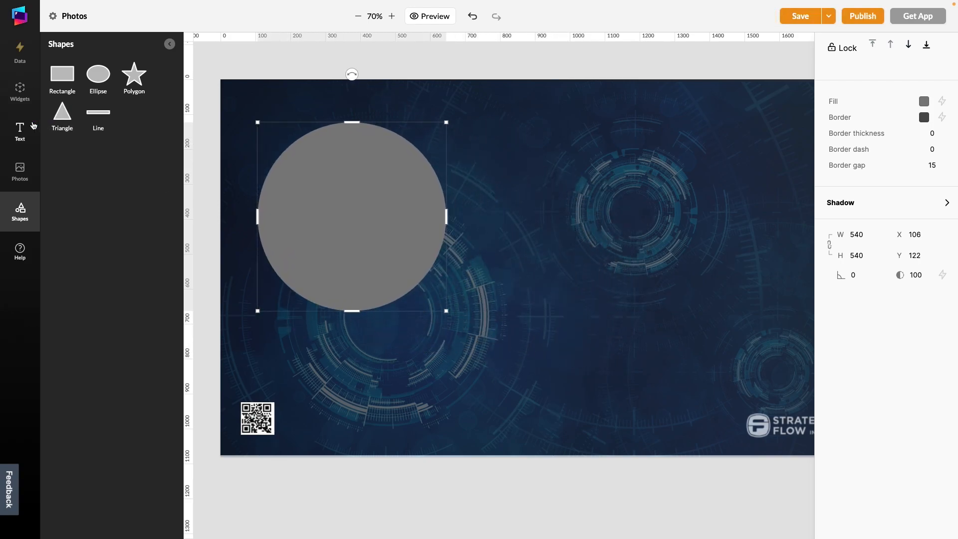
Step: Search the photos for "headshot" and fill the ellipse with the picture of the blonde woman in a black blazer
left_click(20, 170)
left_click(105, 91)
type("Heads")
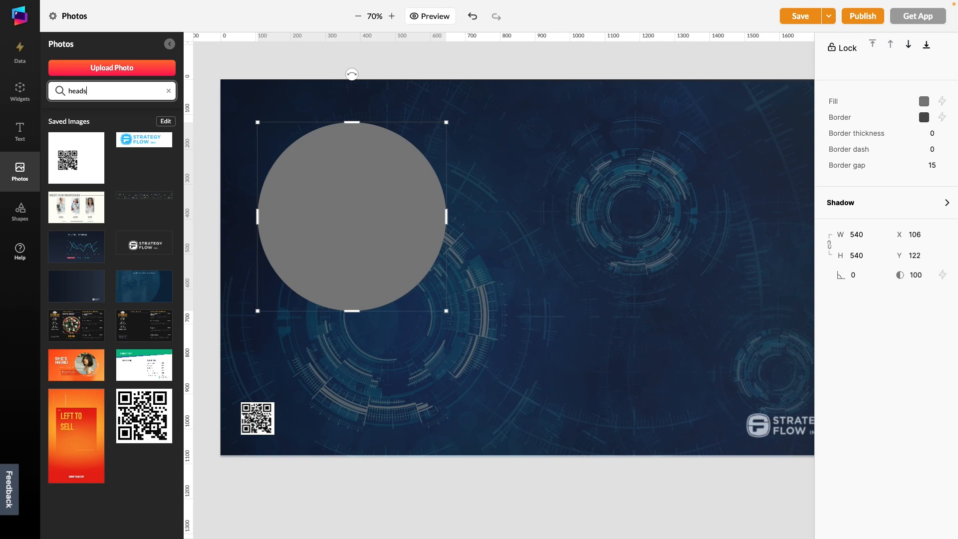
type("hot")
scroll(90, 320, "down", 10)
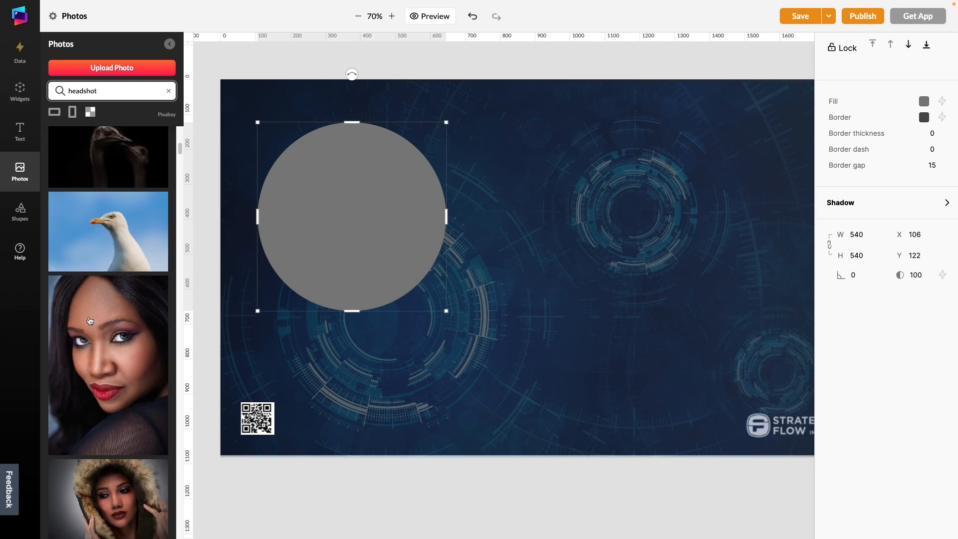
scroll(89, 320, "down", 4)
left_click_drag(90, 324, 297, 241)
left_click(297, 241)
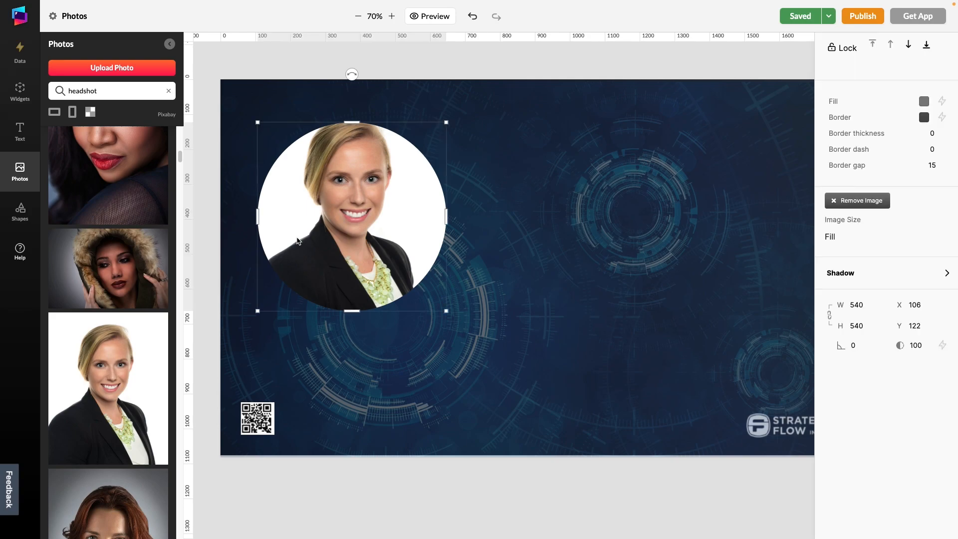
Step: Give the ellipse a shadow with X offset -11, Y offset 10 and blur 10
left_click(858, 296)
type("-11")
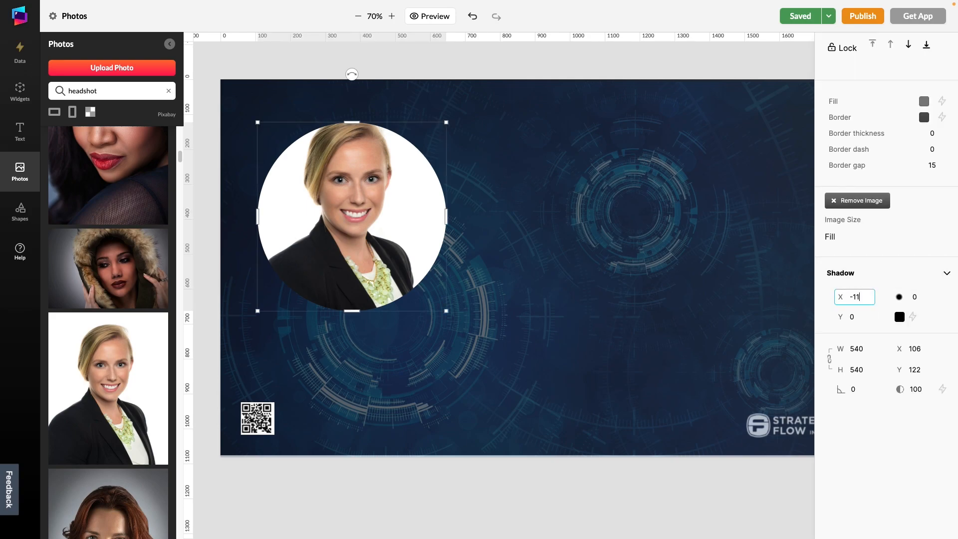
key("Tab")
type("10")
key("Tab")
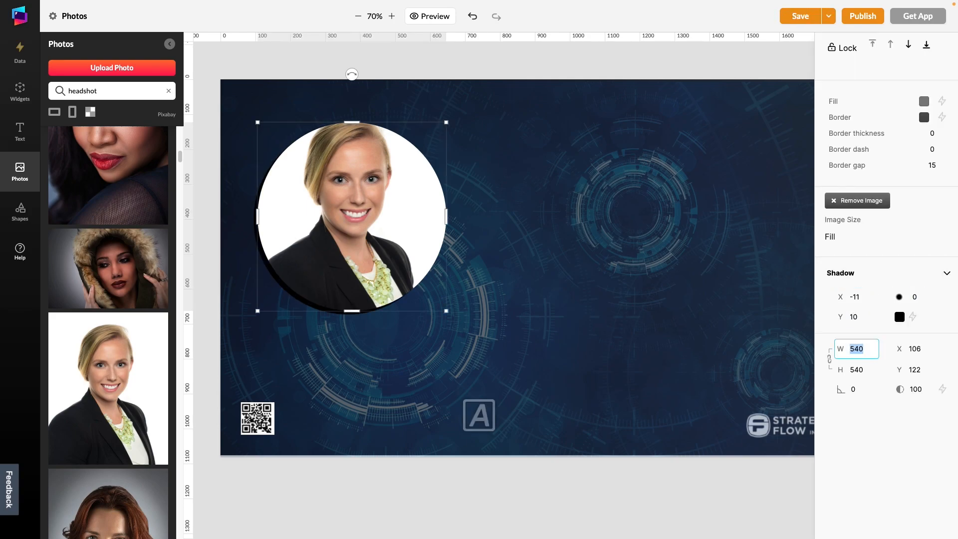
left_click(915, 297)
type("10")
key("Tab")
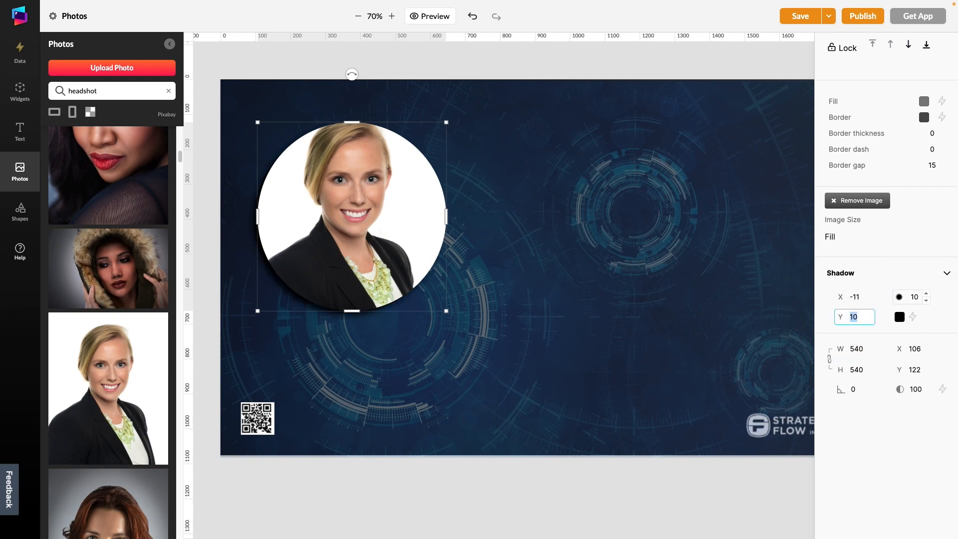
Step: Collapse the photo library and remove the headshot image from the ellipse
left_click(523, 120)
left_click(169, 44)
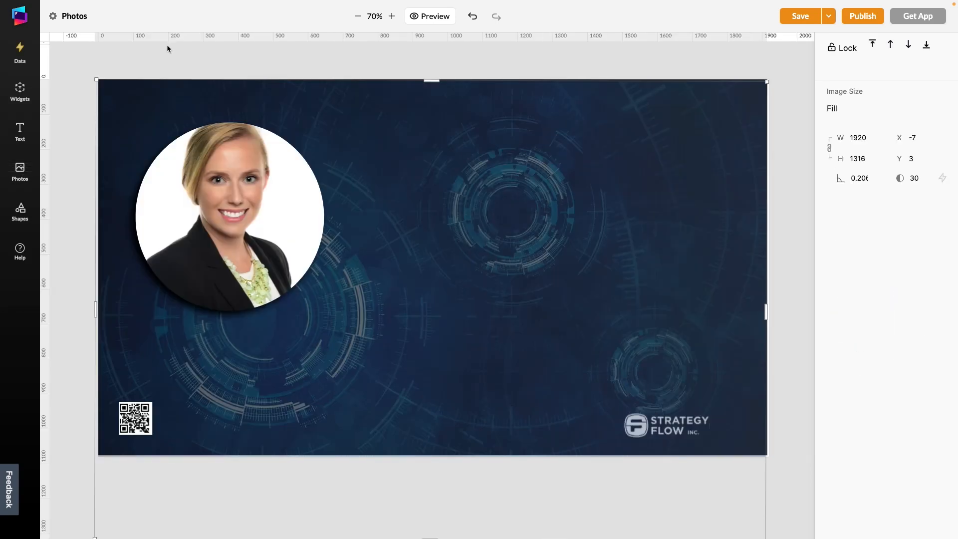
left_click(186, 53)
left_click(194, 140)
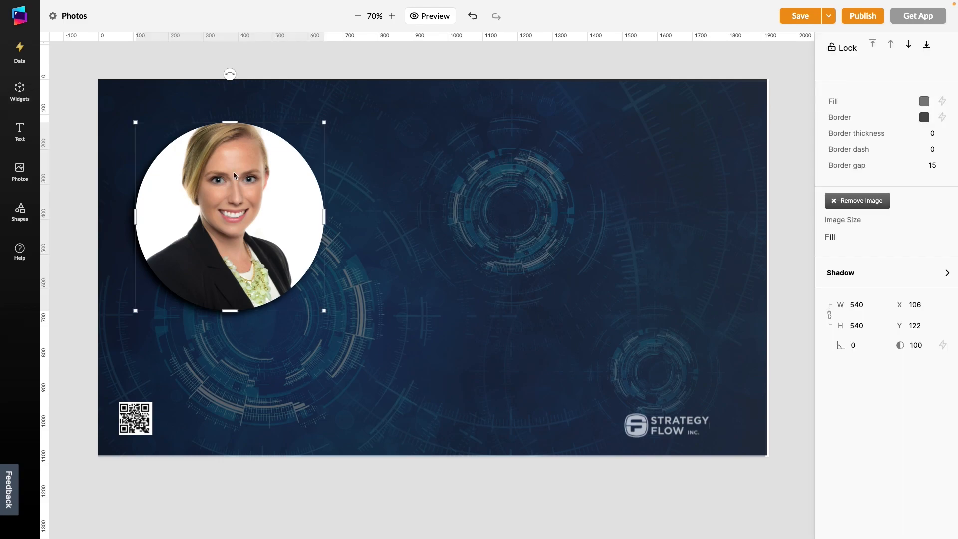
left_click(866, 207)
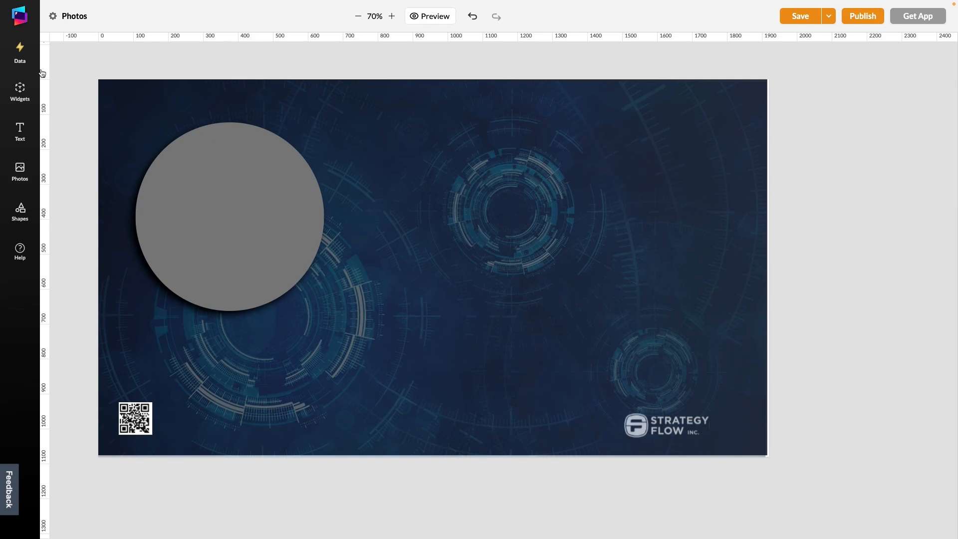
Step: Open the Google Sheets data connection Leaderboards Data - Sales and place its Photos data point on the ellipse
left_click(22, 49)
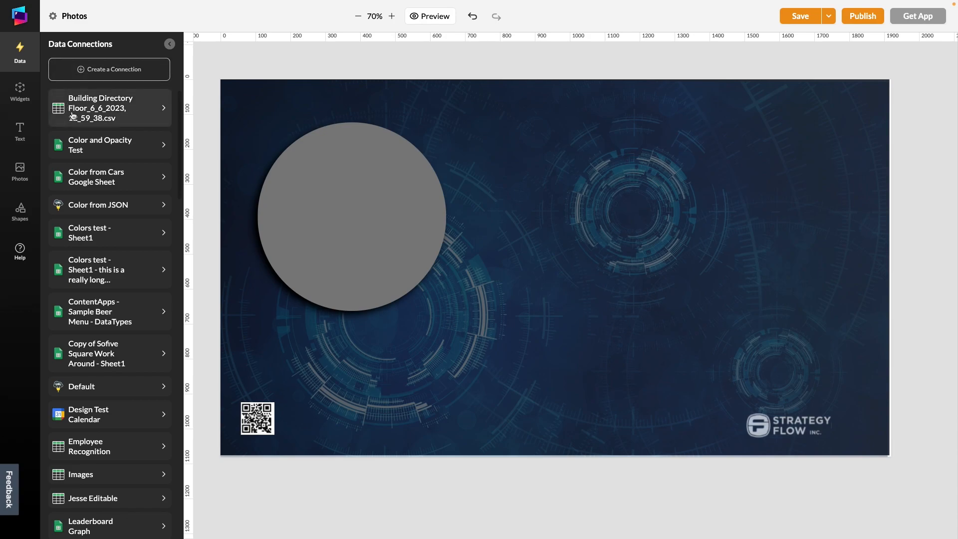
scroll(81, 213, "down", 1)
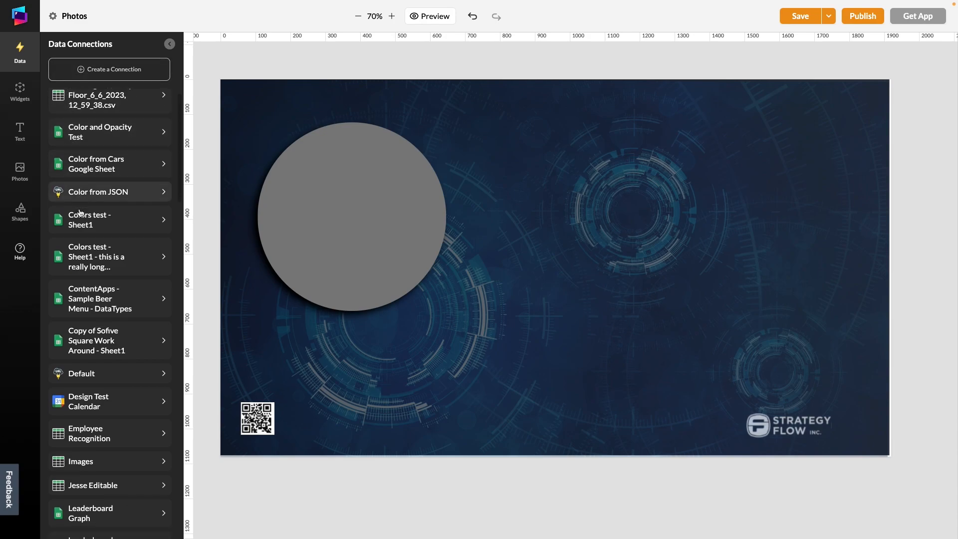
scroll(80, 213, "up", 1)
scroll(81, 213, "down", 4)
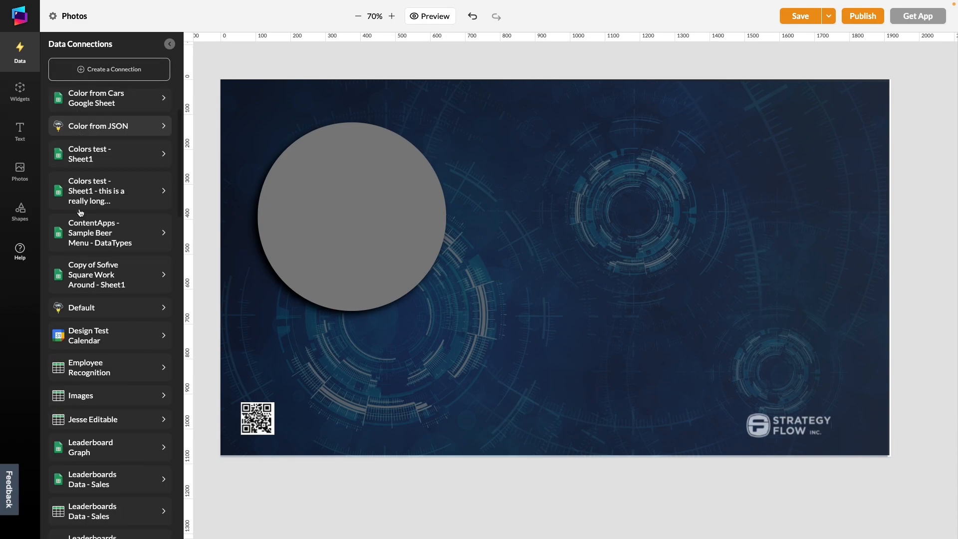
scroll(165, 406, "down", 4)
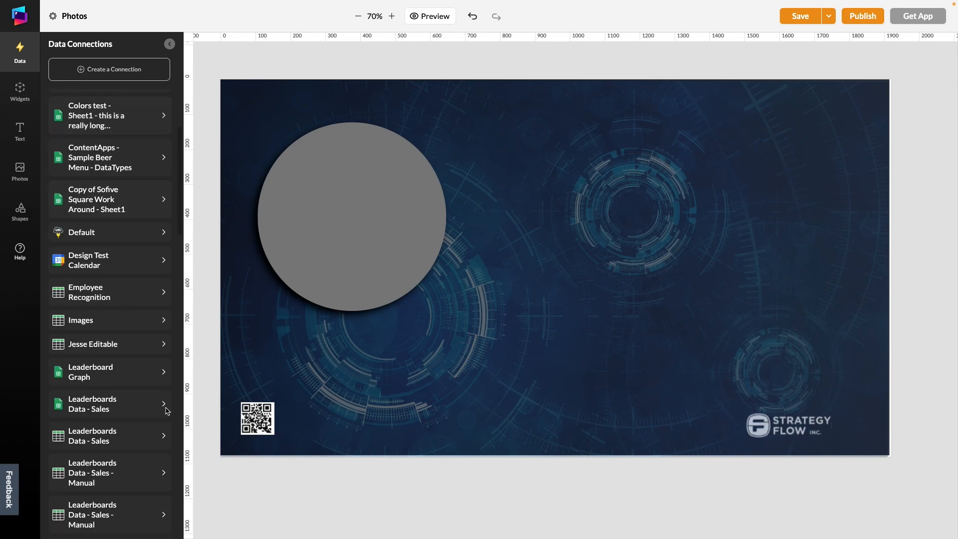
left_click(125, 403)
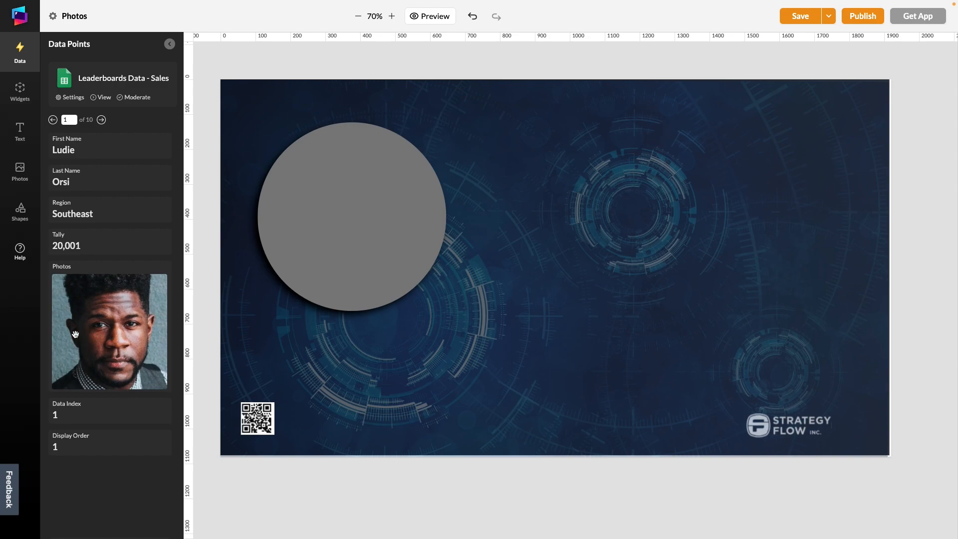
left_click_drag(77, 333, 296, 224)
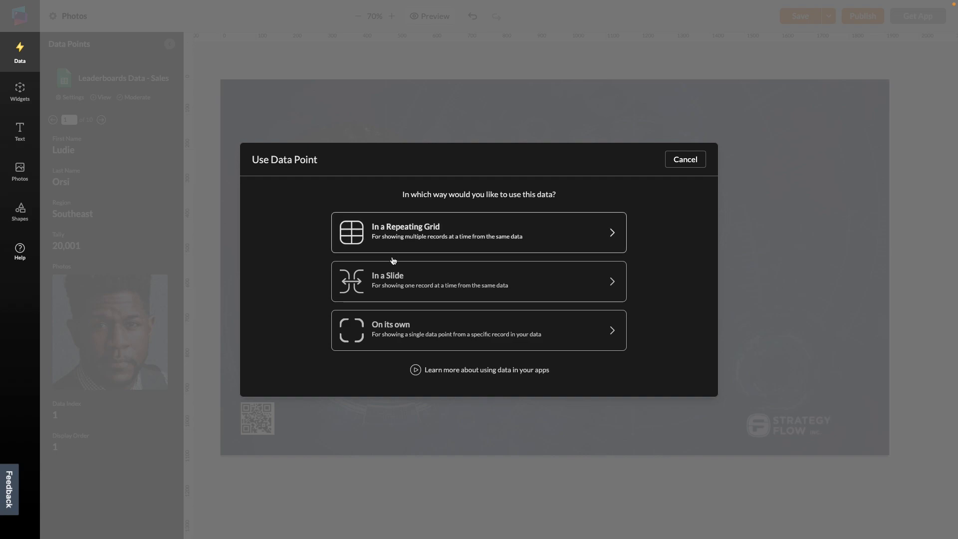